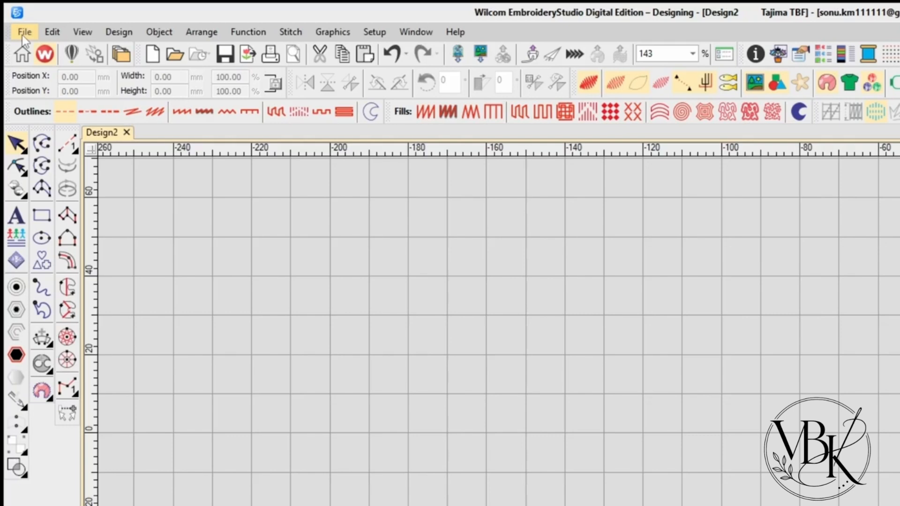
click(24, 32)
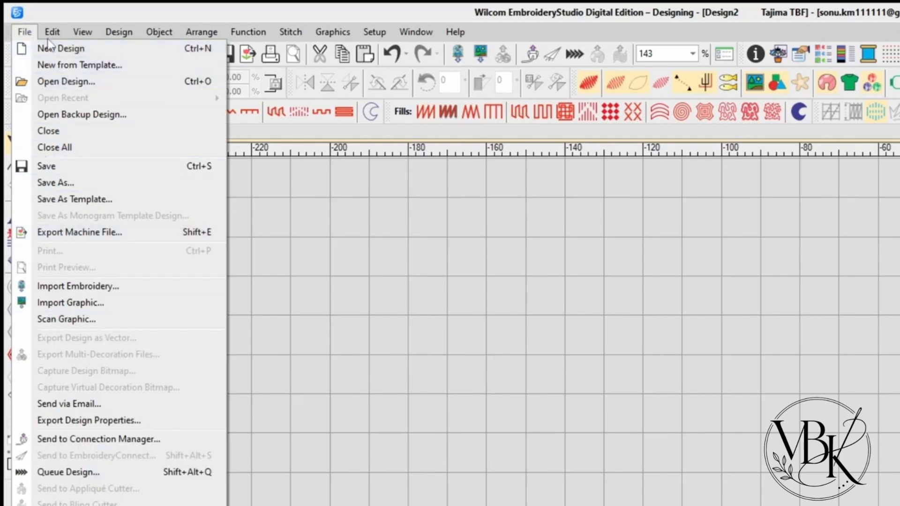
mouse_move(52, 33)
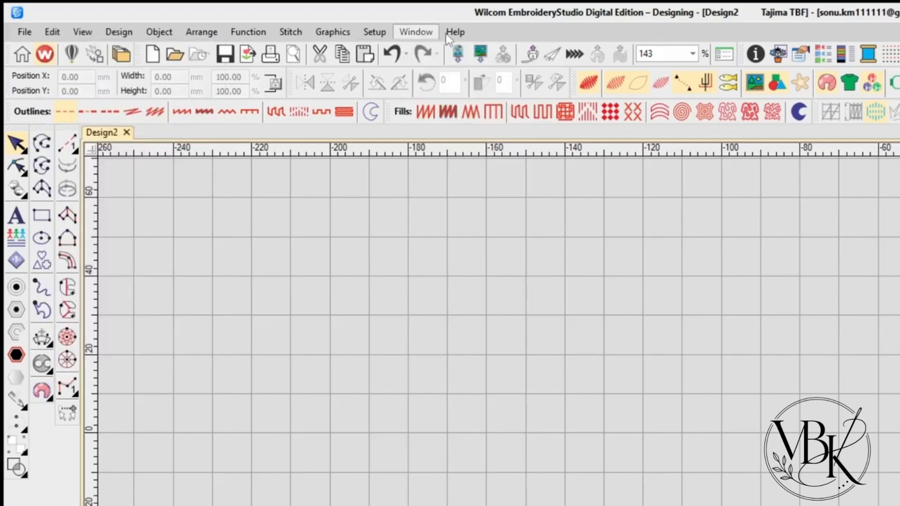
mouse_move(108, 35)
click(9, 63)
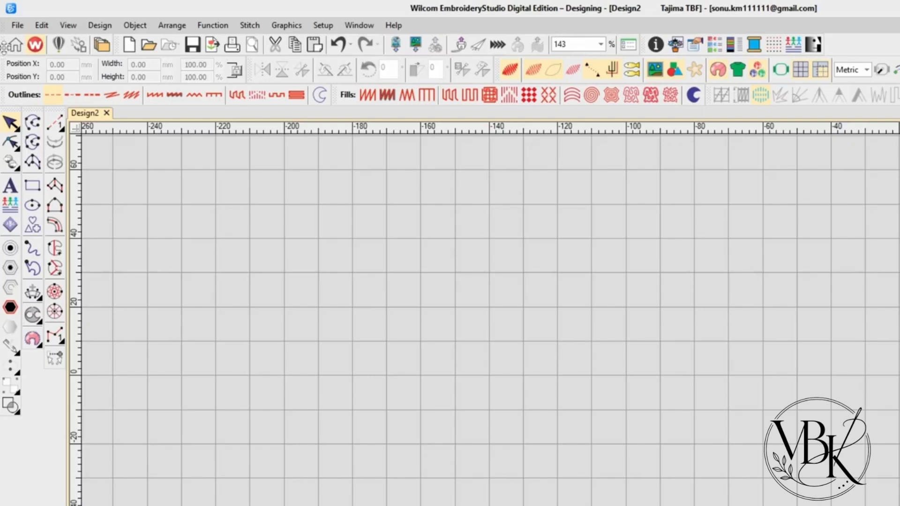
- Move the Mode toolbar directly after the Standard toolbar and the View toolbar onto the same row after the Docker toolbar
drag(3, 47, 140, 46)
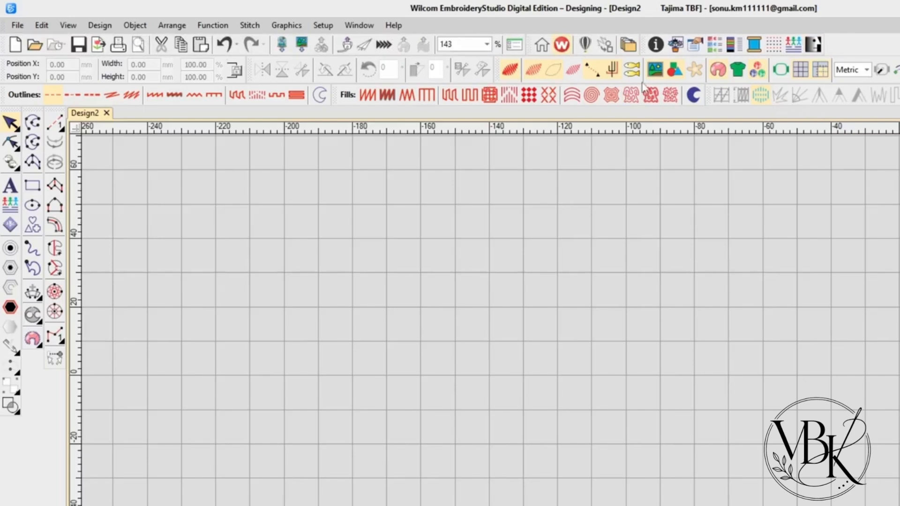
drag(498, 69, 832, 48)
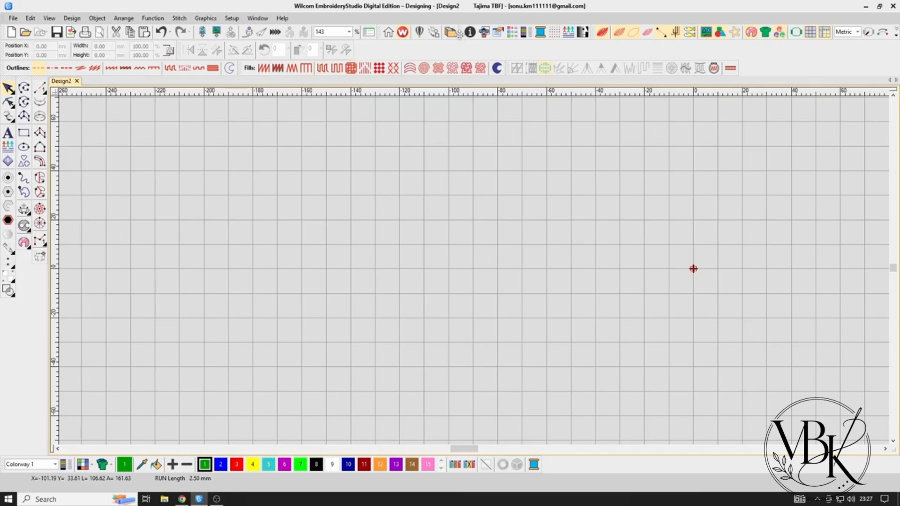
- Undock the Docker toolbar over the design area and close it
drag(459, 36, 452, 141)
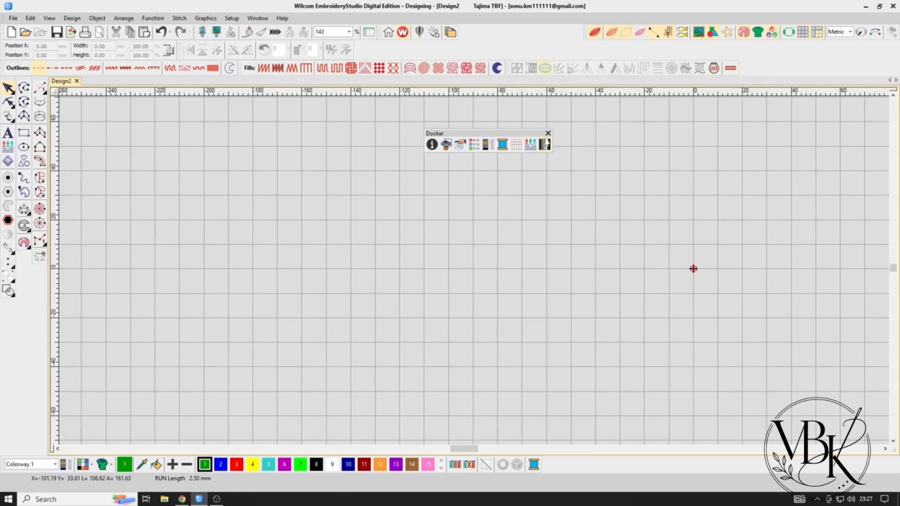
click(548, 134)
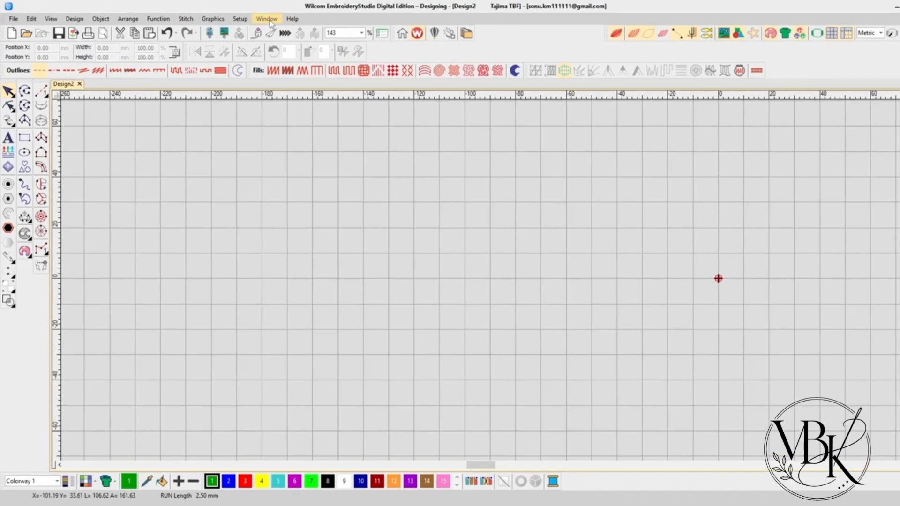
- Show the Docker and Mirror Merge toolbars and dock the Docker toolbar between the Mode and View toolbars
click(268, 19)
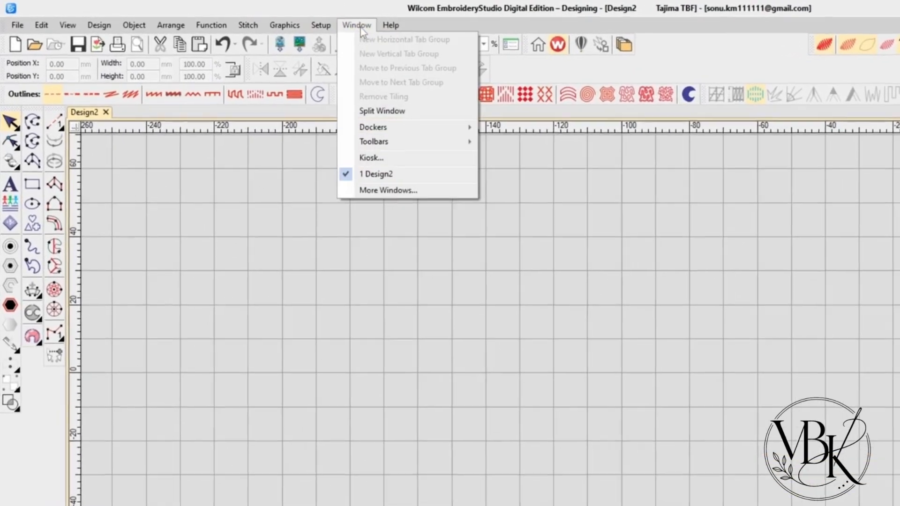
mouse_move(308, 106)
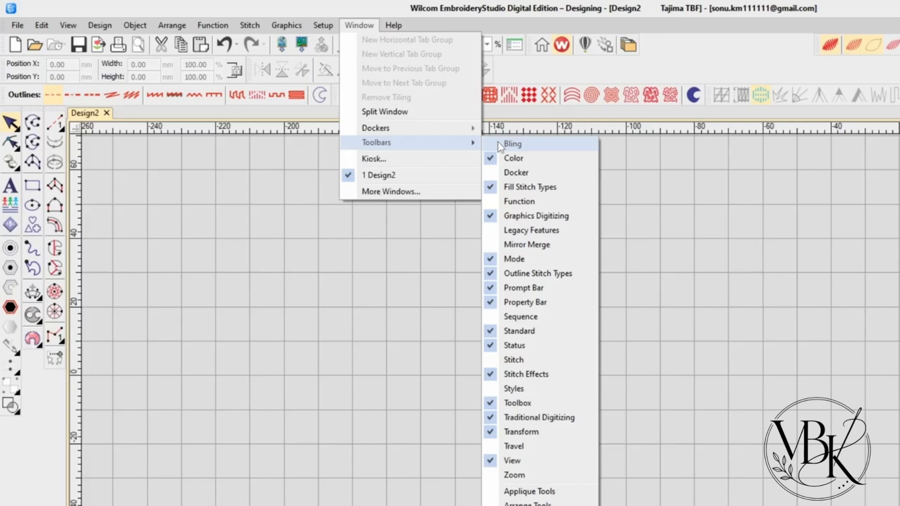
click(493, 174)
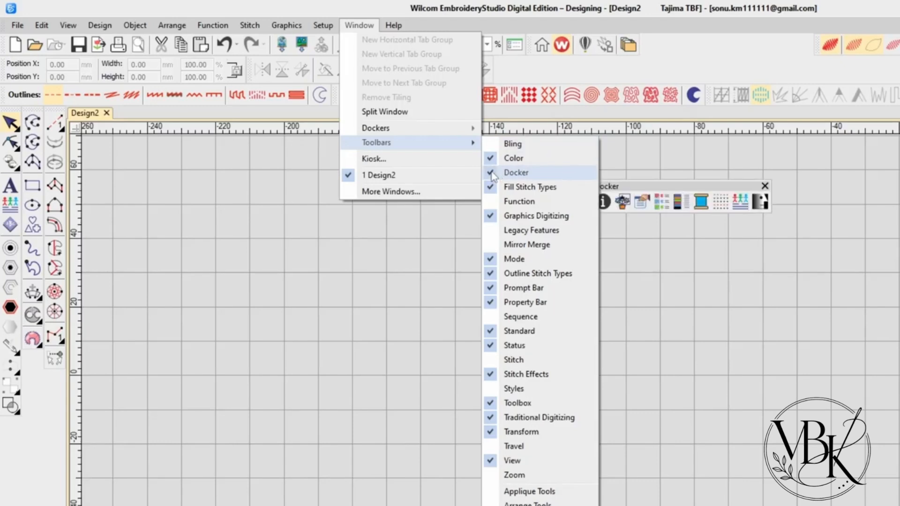
click(493, 245)
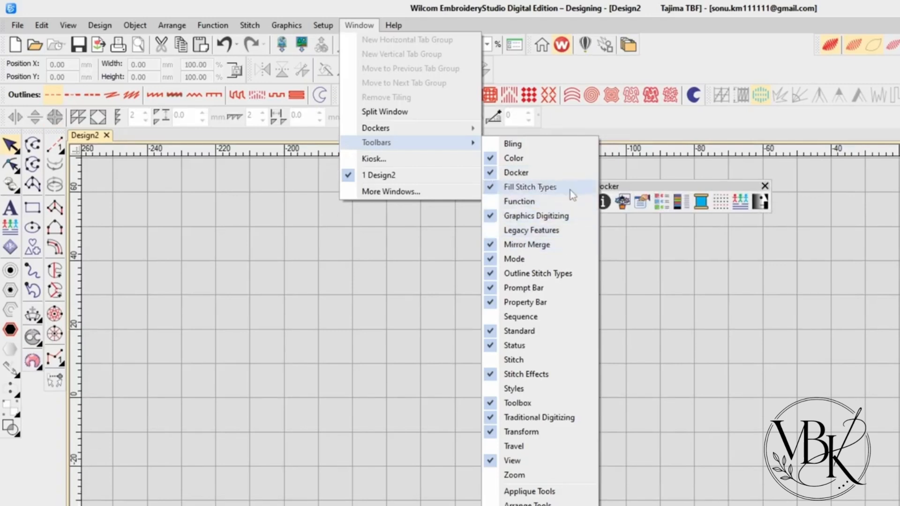
click(882, 245)
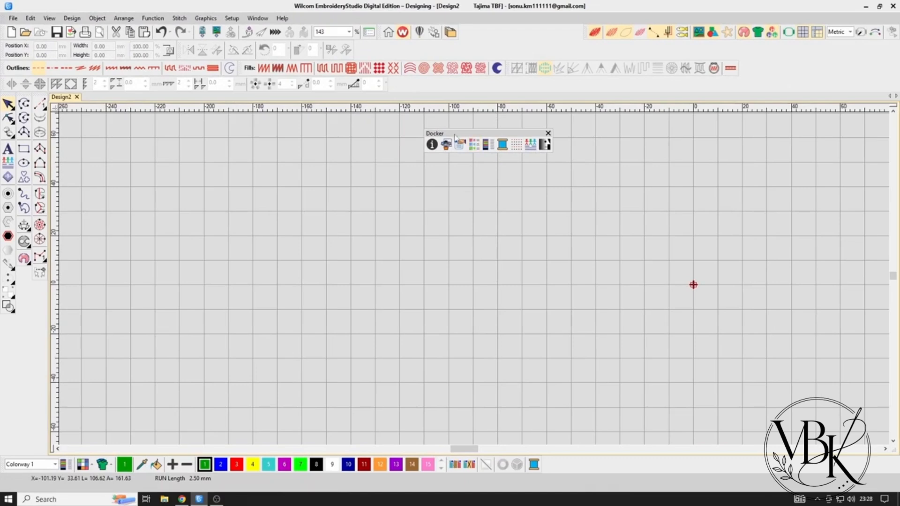
drag(453, 134, 482, 34)
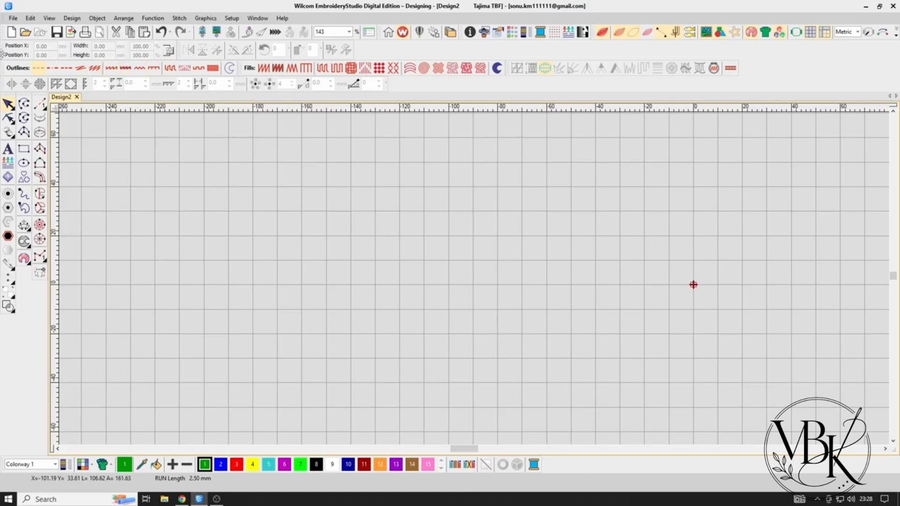
- Move the position and size Property Bar and the Transform toolbar to the row of the color palette
drag(7, 55, 722, 464)
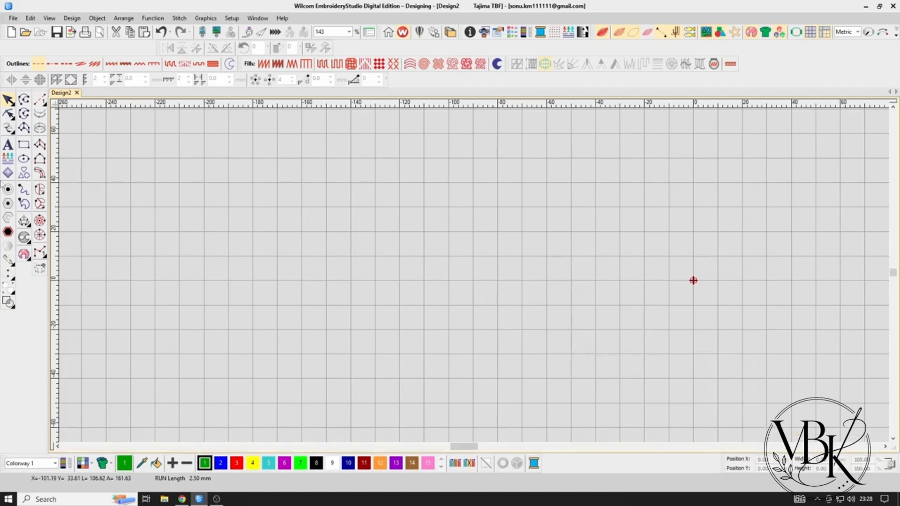
drag(159, 47, 576, 372)
drag(557, 402, 548, 457)
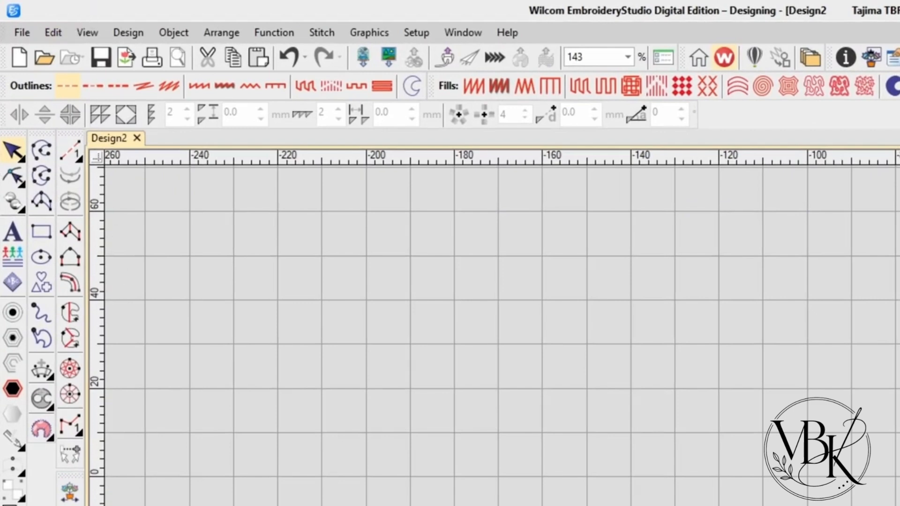
click(41, 176)
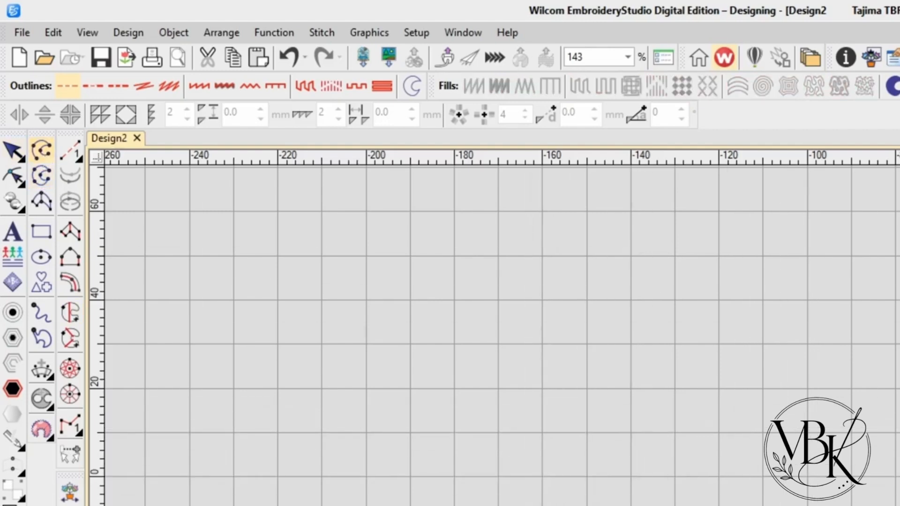
click(71, 151)
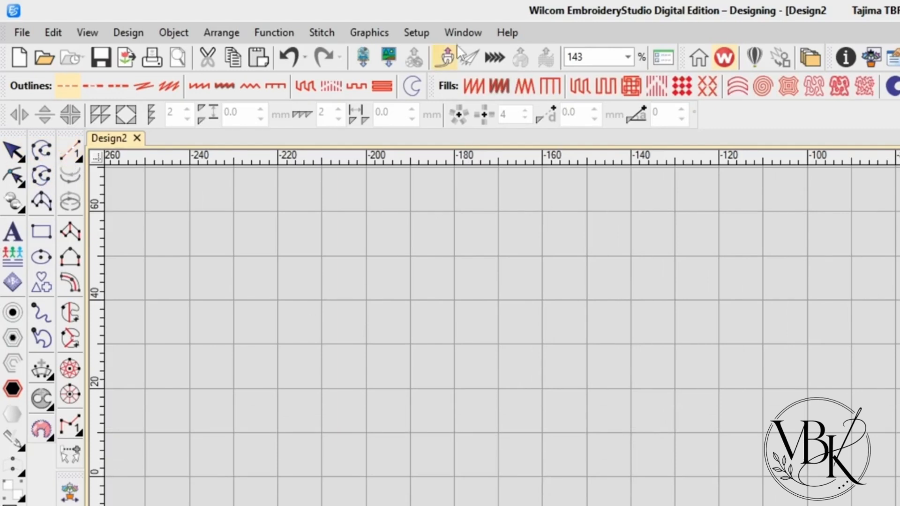
click(463, 32)
mouse_move(512, 186)
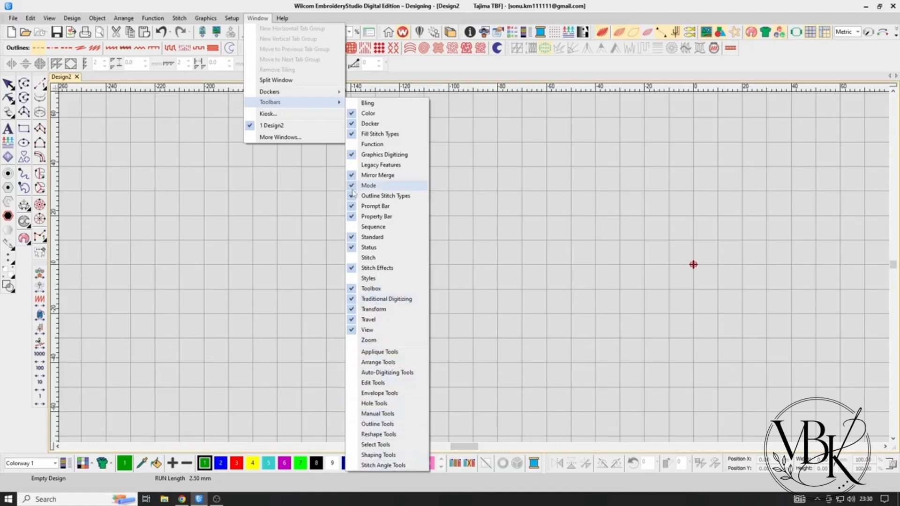
click(455, 73)
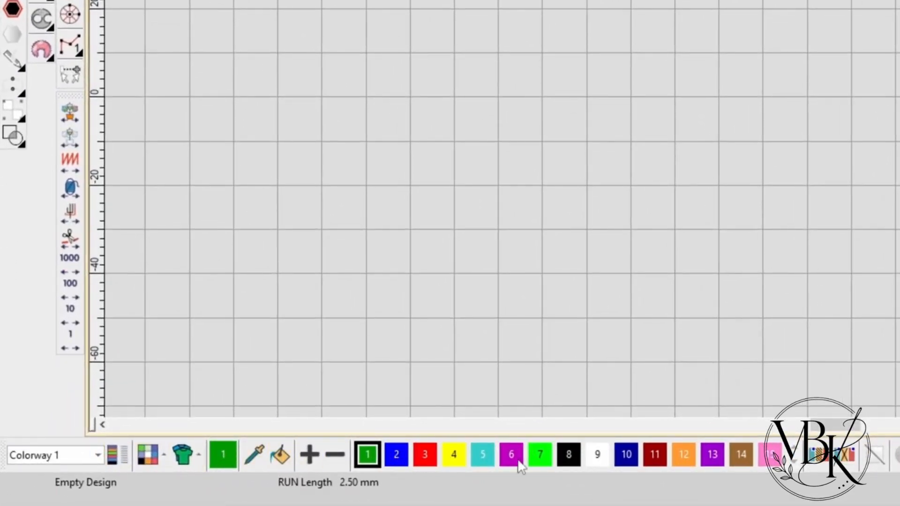
- Make color 12 the current thread color
click(685, 462)
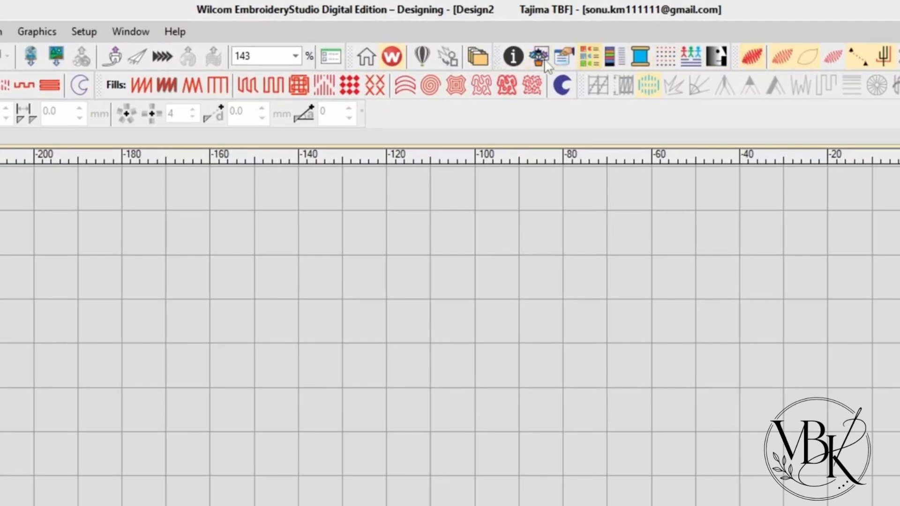
- Float the Docker toolbar over the design area, and open the Object Properties docker at a wider width
drag(496, 55, 506, 268)
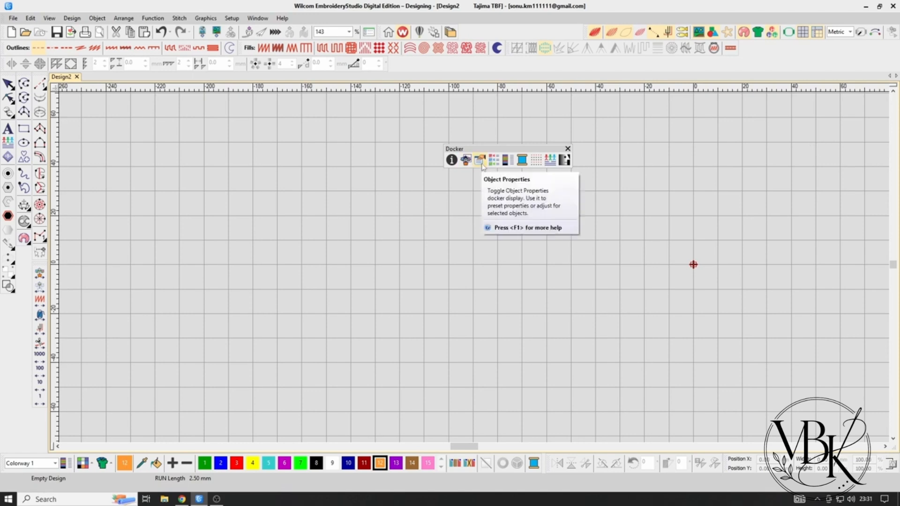
click(480, 160)
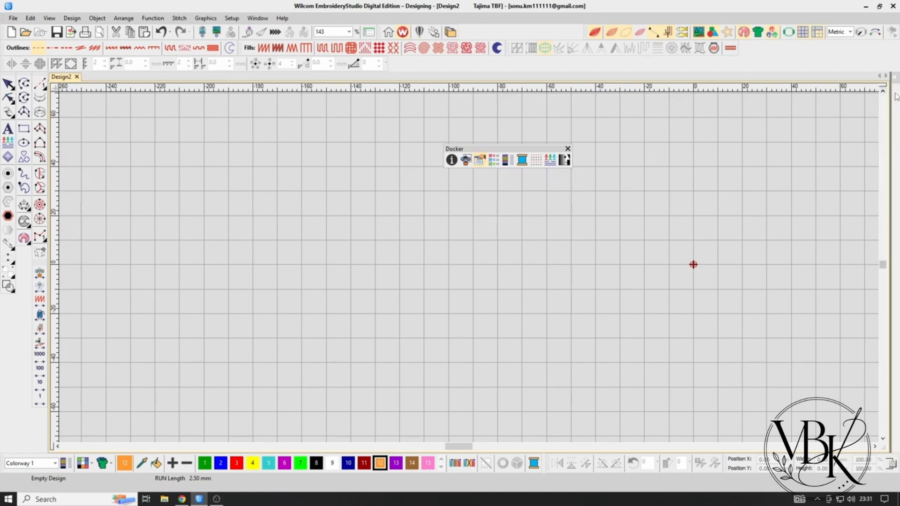
drag(890, 162, 780, 181)
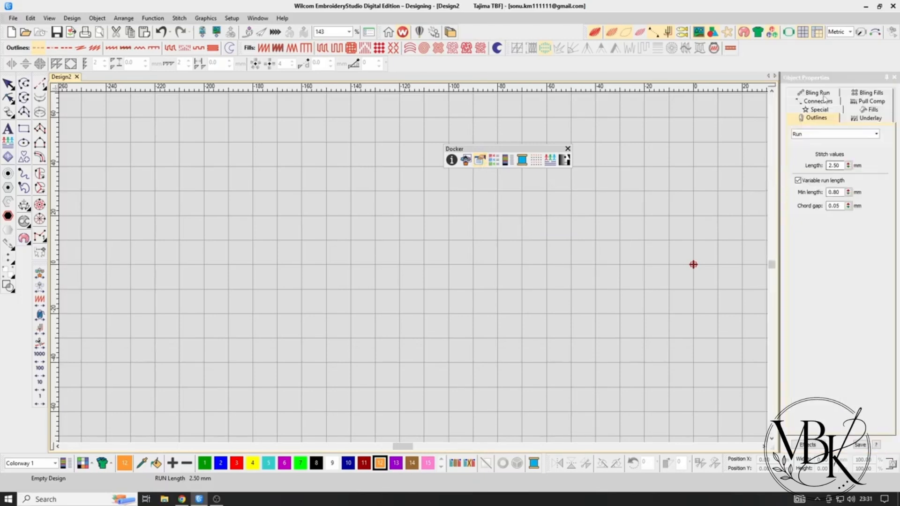
- Auto-hide the Object Properties docker and pin it open again
click(886, 77)
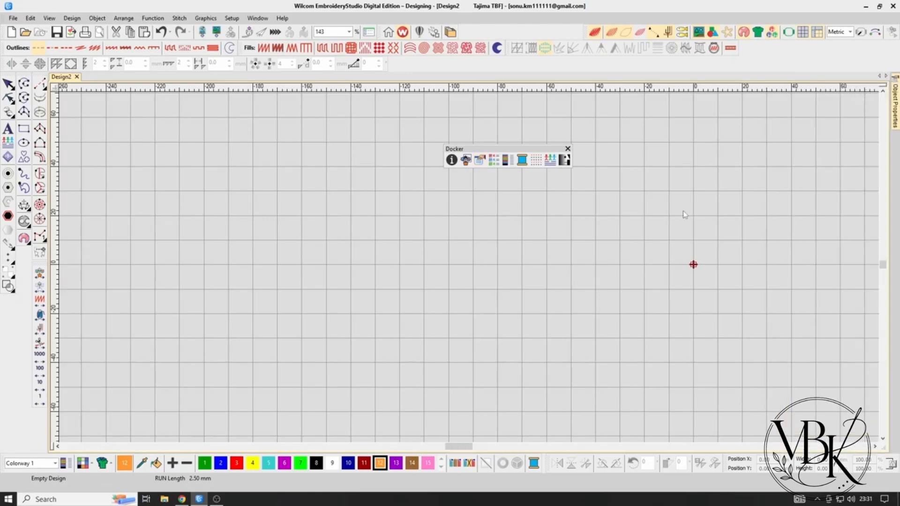
mouse_move(895, 100)
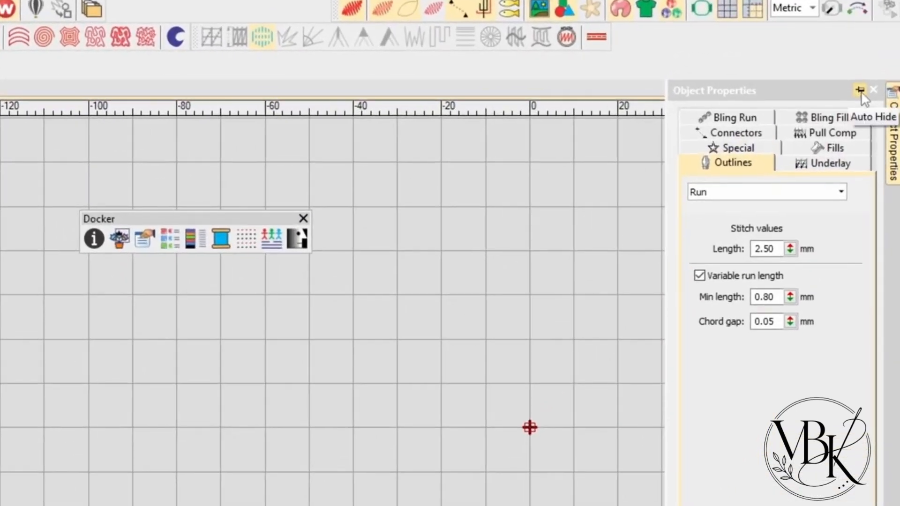
click(864, 87)
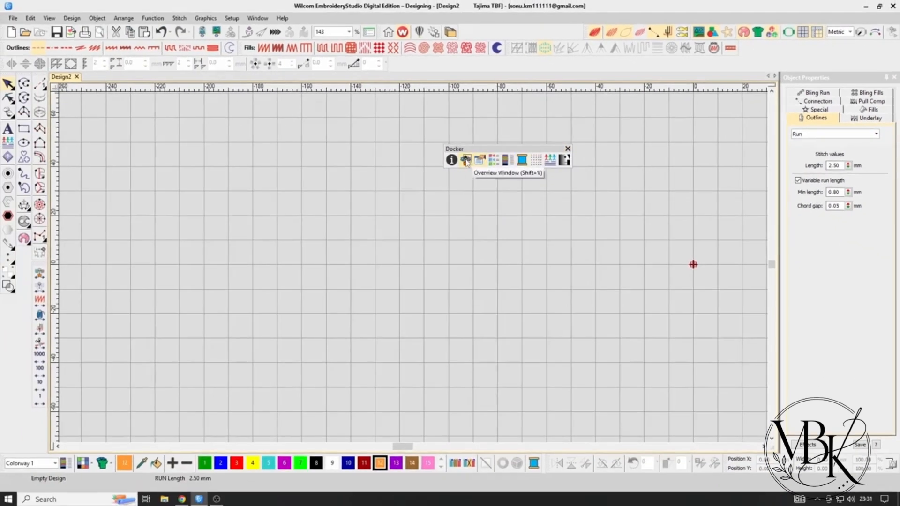
- Open the Embroidery Clipart docker and place the Aloha design in the design area
click(563, 160)
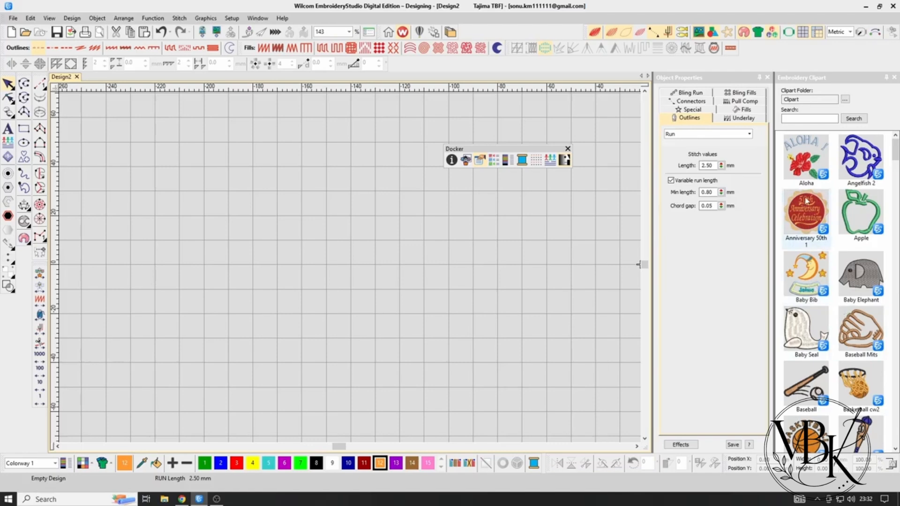
drag(809, 156, 351, 276)
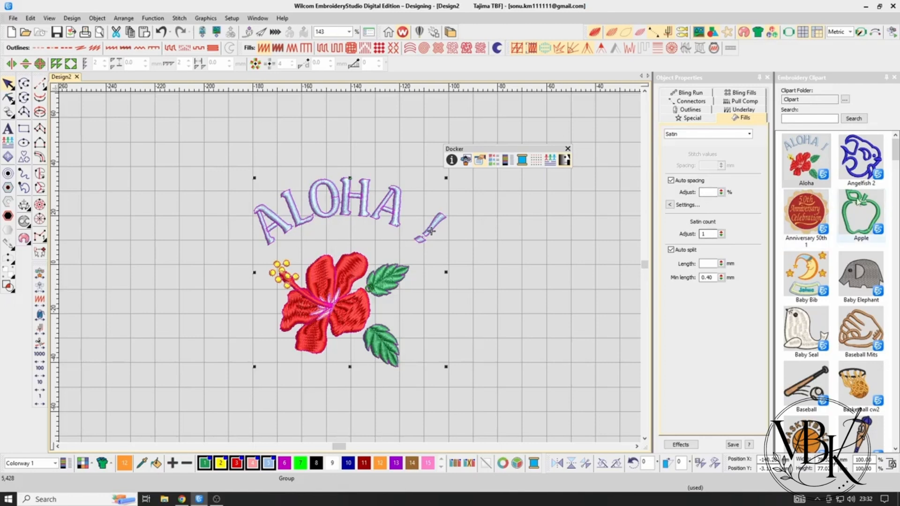
mouse_move(895, 150)
mouse_down()
mouse_move(895, 244)
mouse_move(894, 150)
mouse_up()
- Return the floating Docker toolbar to its docked place and close the Embroidery Clipart docker
double_click(477, 153)
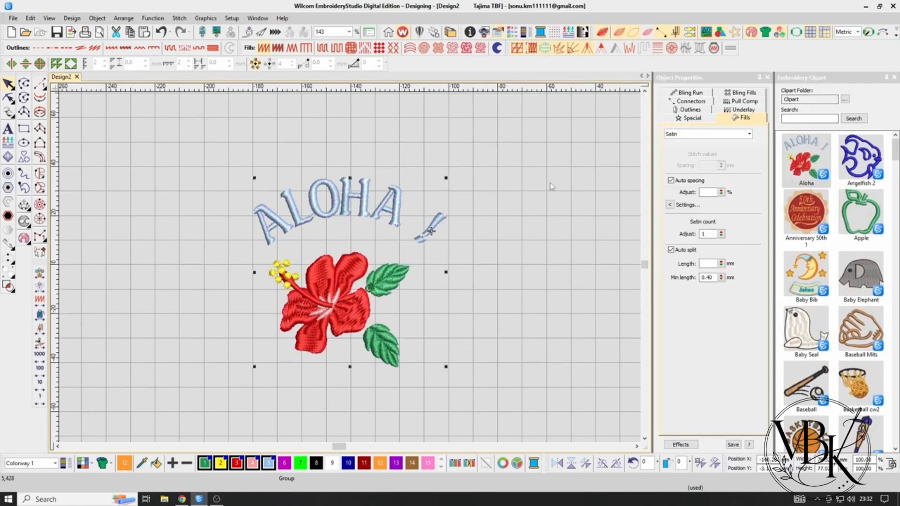
click(894, 78)
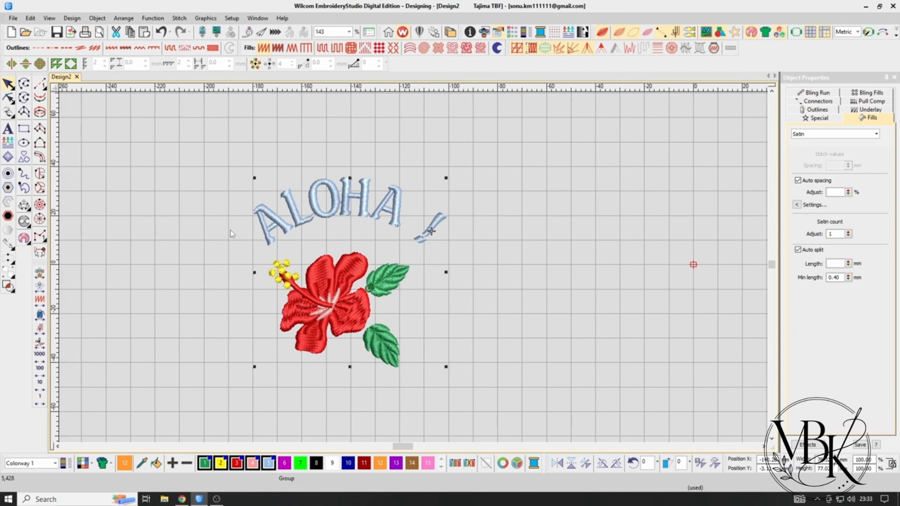
- Examine the Aloha design's lettering, flower and leaves at different zoom levels
scroll(416, 271, up, 2)
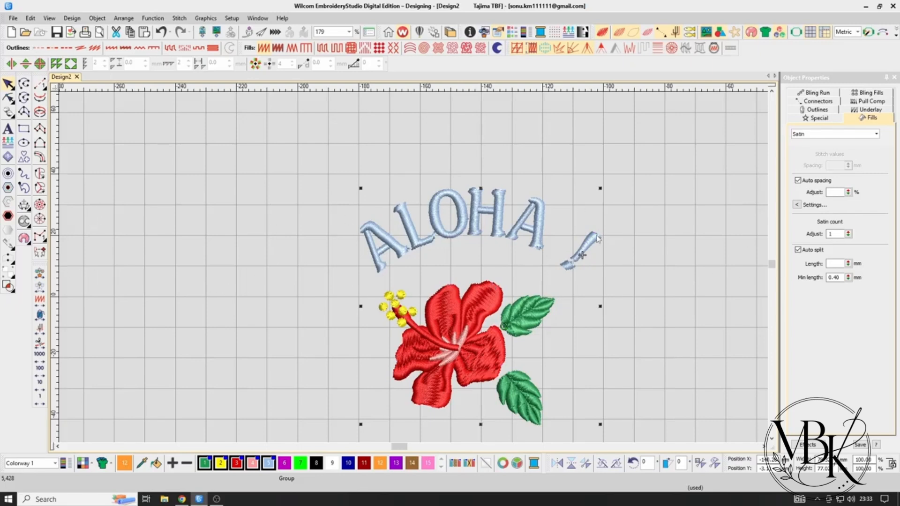
scroll(598, 239, up, 1)
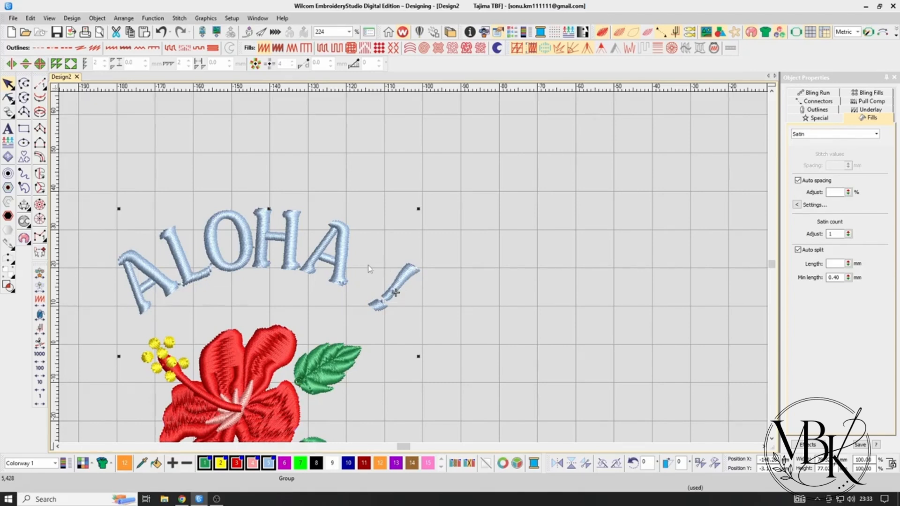
scroll(412, 271, down, 3)
scroll(416, 271, up, 5)
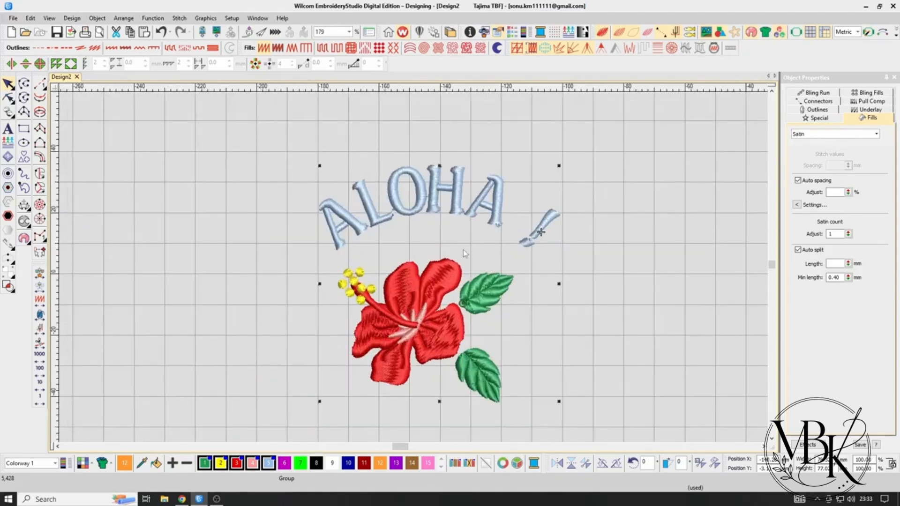
scroll(415, 272, down, 4)
scroll(415, 271, up, 3)
scroll(414, 271, down, 3)
scroll(414, 271, up, 4)
scroll(414, 272, down, 1)
scroll(414, 273, up, 2)
scroll(414, 271, down, 2)
scroll(415, 272, down, 3)
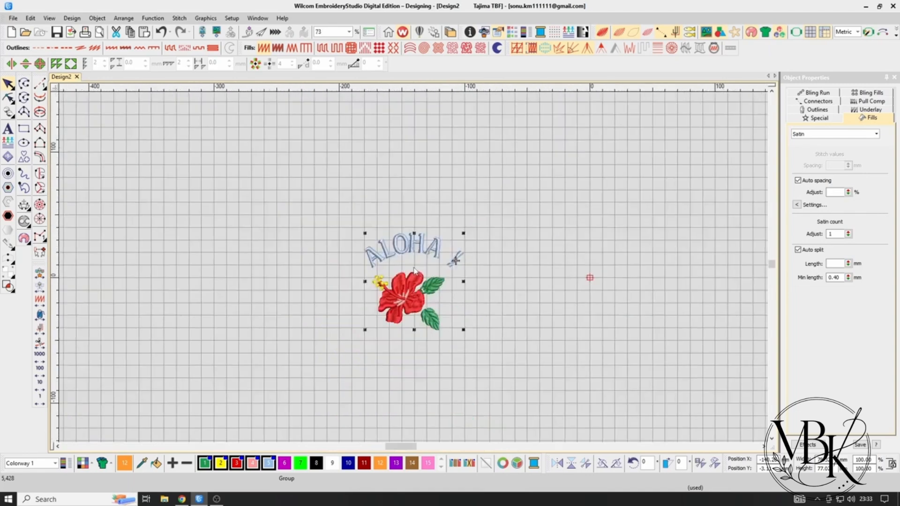
scroll(422, 268, up, 2)
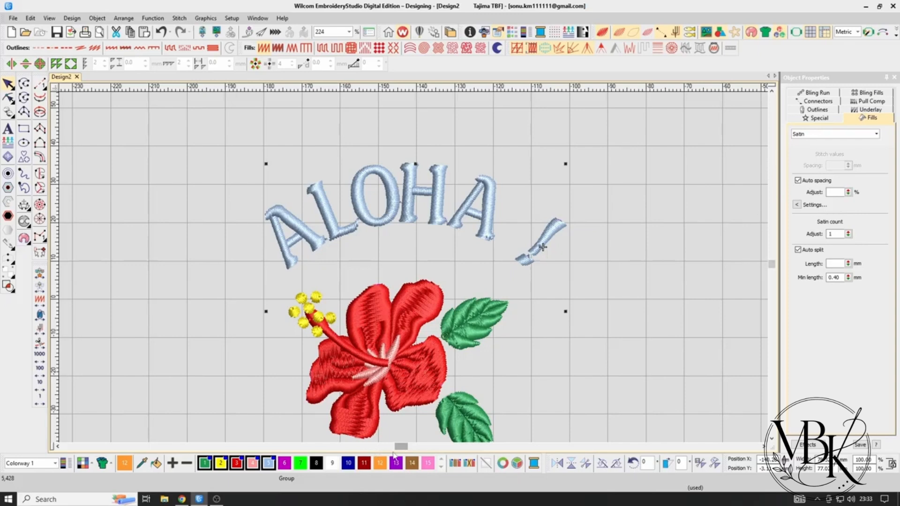
- Pan the design area down to the hibiscus flower and back and forth sideways across the flower and leaves
mouse_move(404, 448)
mouse_down()
mouse_move(395, 450)
mouse_move(404, 453)
mouse_up()
drag(772, 267, 773, 269)
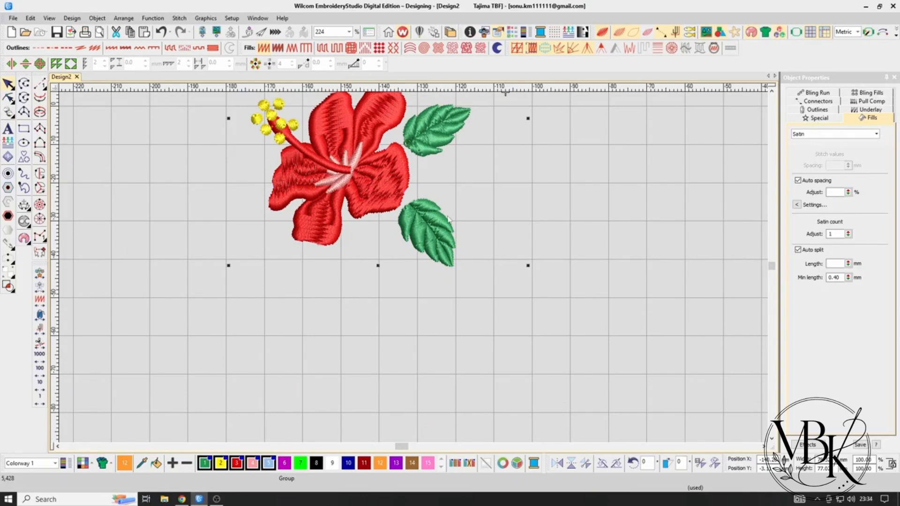
scroll(442, 215, left, 3)
scroll(444, 214, right, 3)
scroll(445, 211, left, 4)
scroll(464, 207, right, 3)
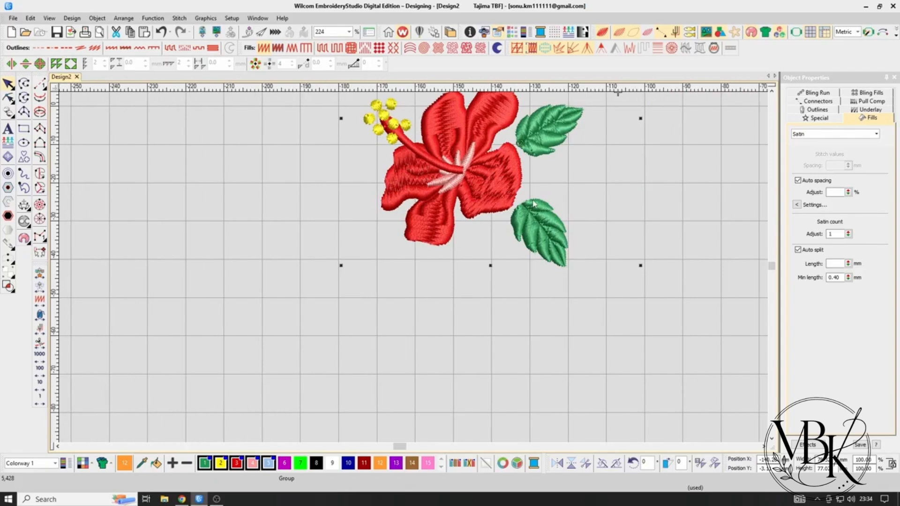
scroll(466, 207, left, 3)
scroll(478, 206, right, 1)
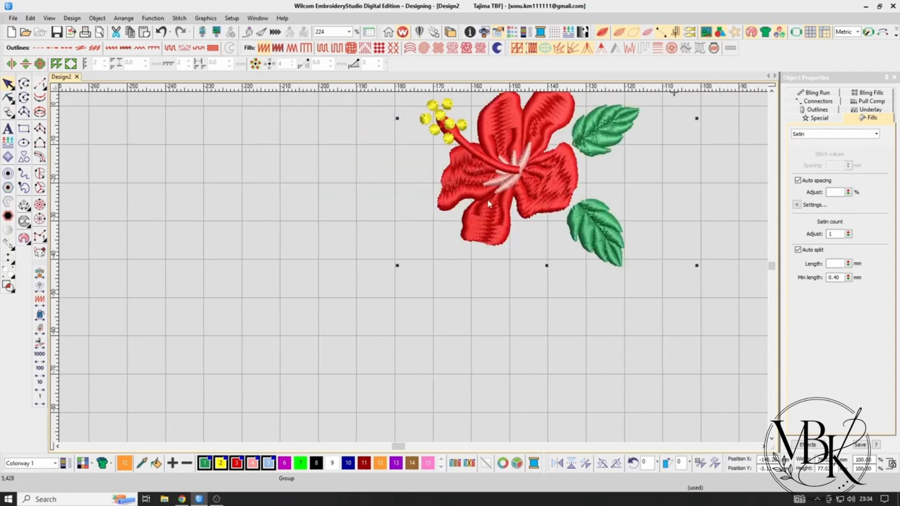
scroll(487, 204, left, 1)
scroll(464, 211, right, 2)
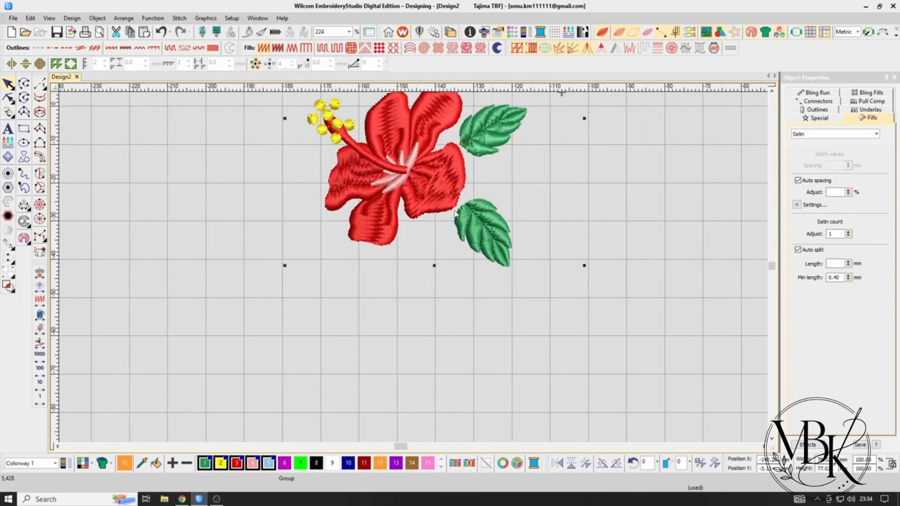
scroll(456, 213, left, 1)
scroll(456, 213, right, 3)
scroll(456, 213, left, 3)
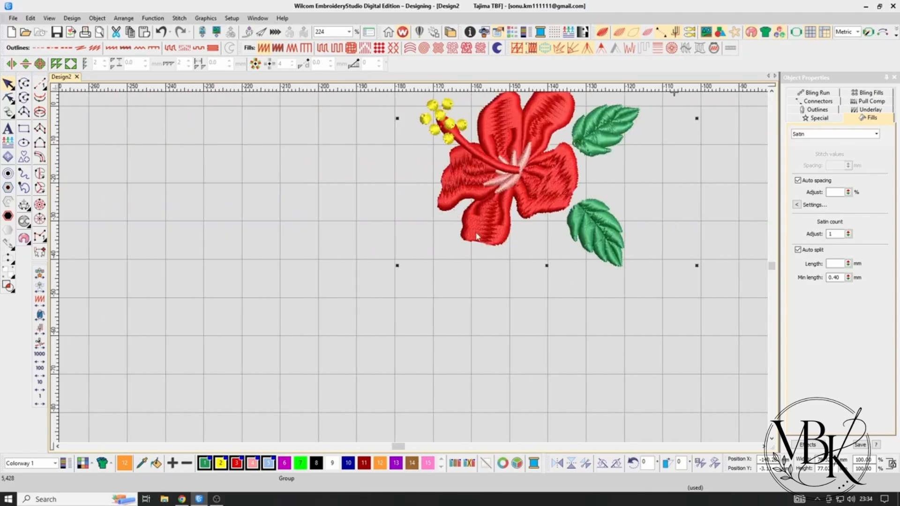
- Pan the design area up and down between the ALOHA lettering and the flower
scroll(484, 255, up, 2)
scroll(488, 254, down, 2)
scroll(493, 251, up, 4)
scroll(502, 247, down, 5)
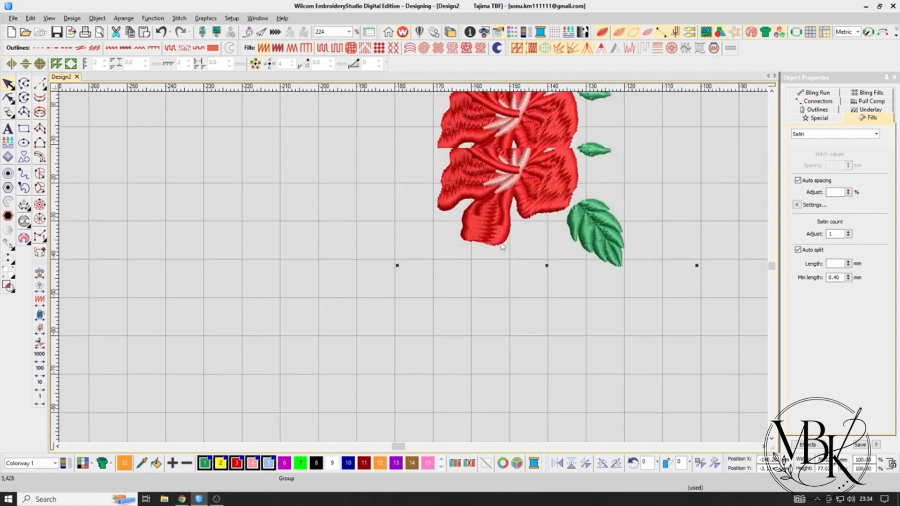
scroll(468, 258, up, 4)
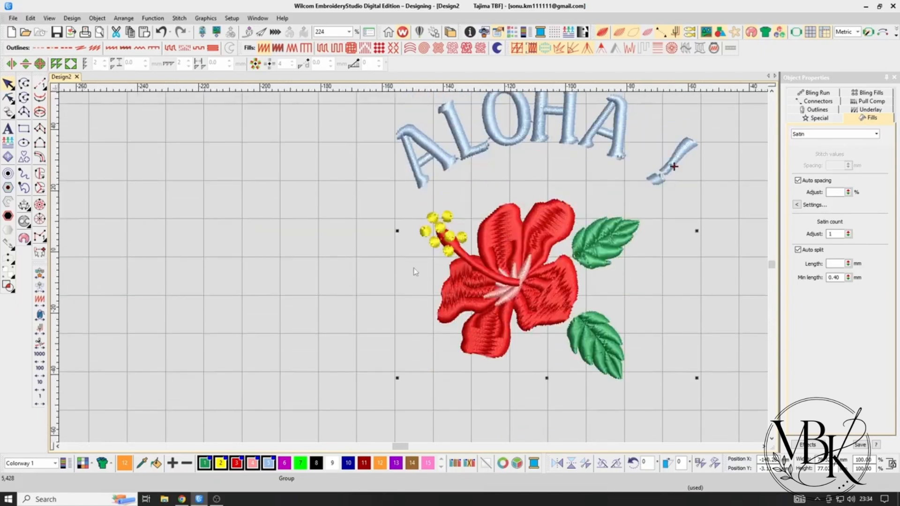
scroll(450, 258, down, 2)
scroll(409, 266, up, 2)
scroll(450, 260, down, 1)
- Deselect the Aloha design and inspect the whole design at closer and wider zoom levels
click(259, 101)
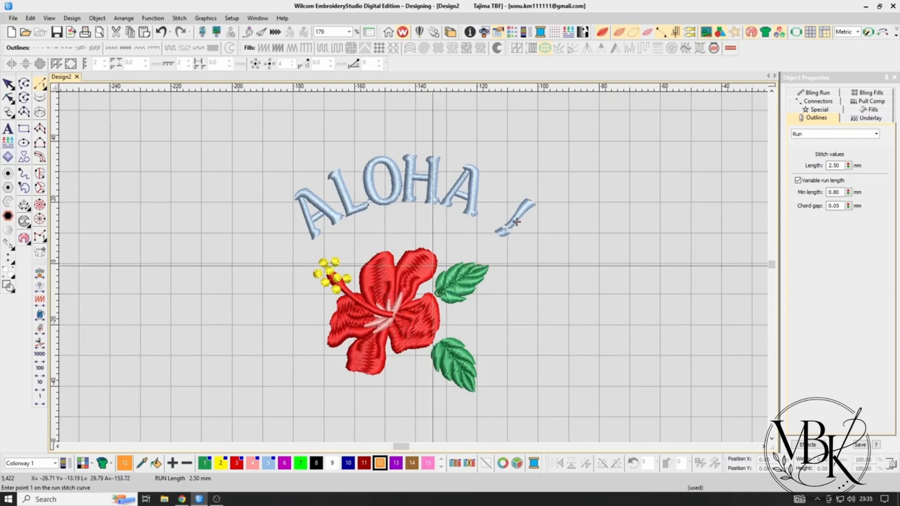
scroll(516, 221, up, 2)
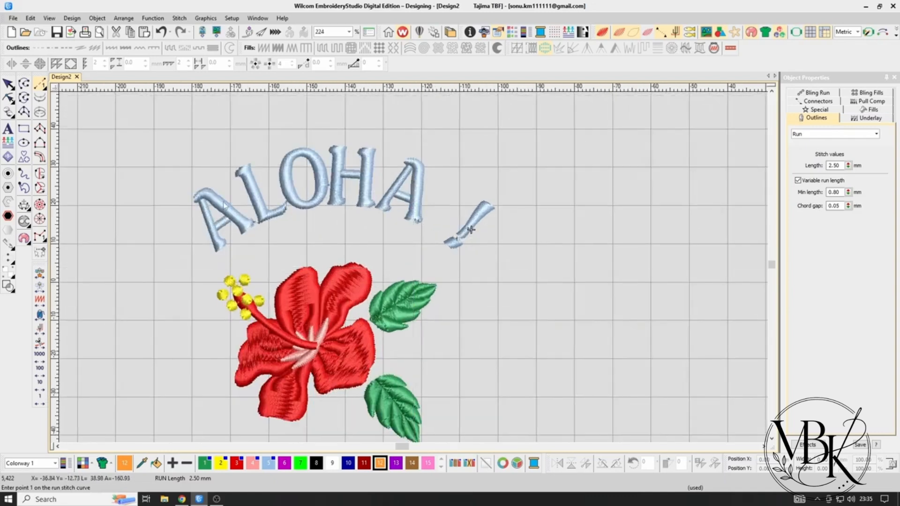
key(shift+z)
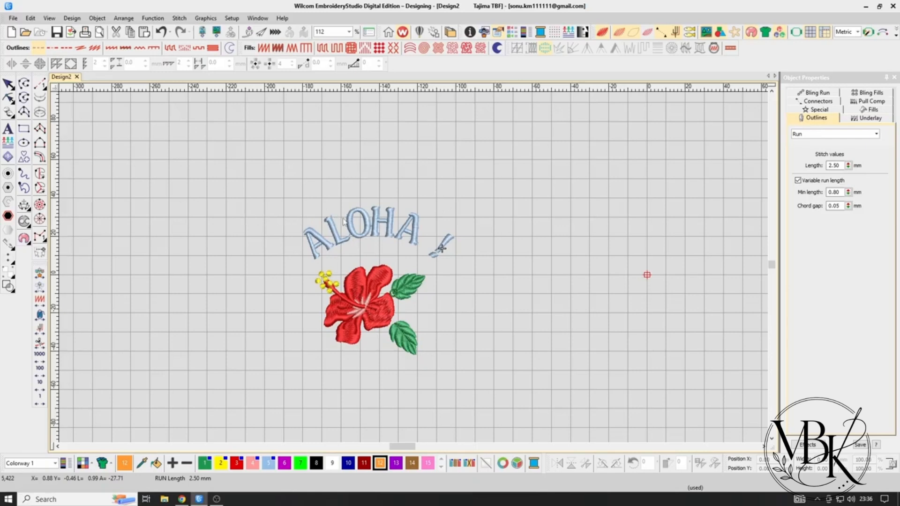
scroll(392, 222, up, 2)
scroll(403, 244, down, 2)
scroll(413, 271, up, 1)
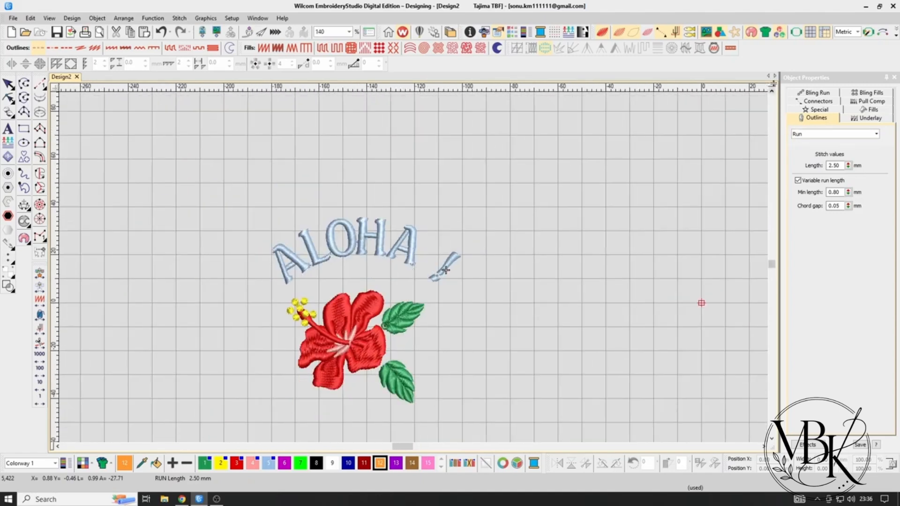